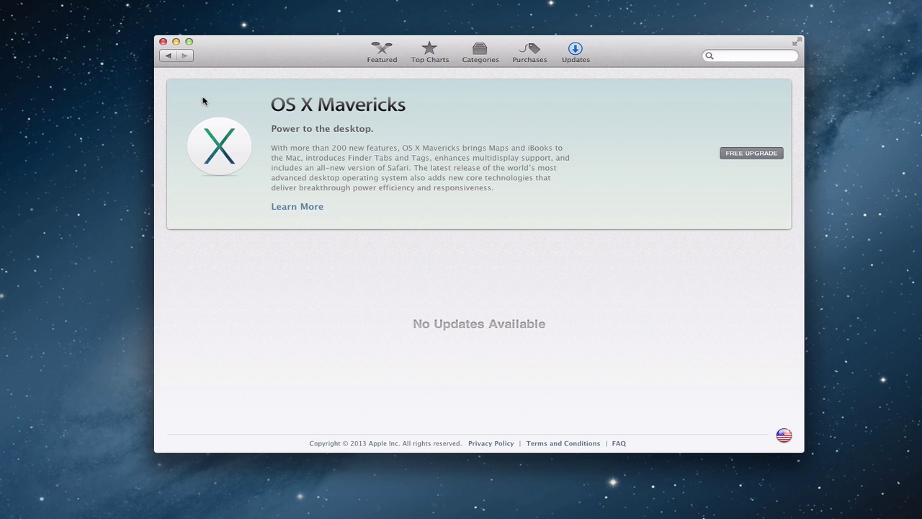
pyautogui.click(170, 59)
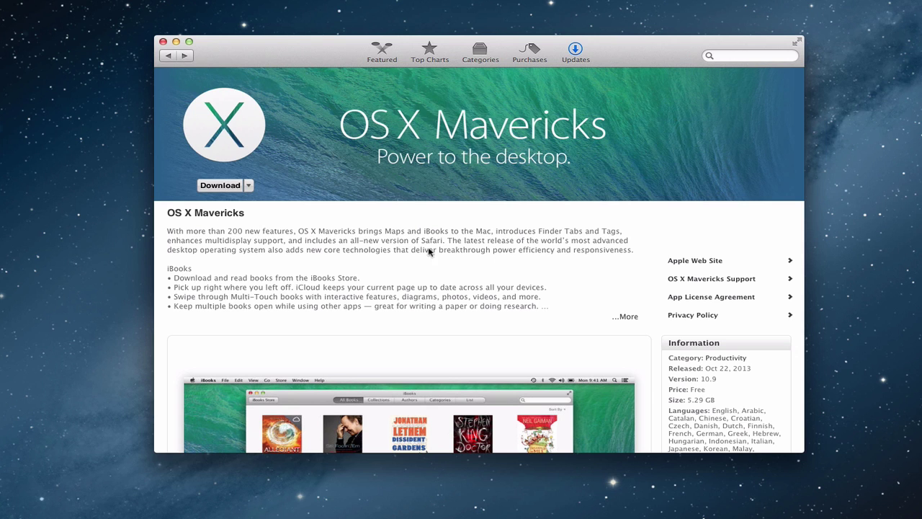
pyautogui.scroll(-15, 442, 278)
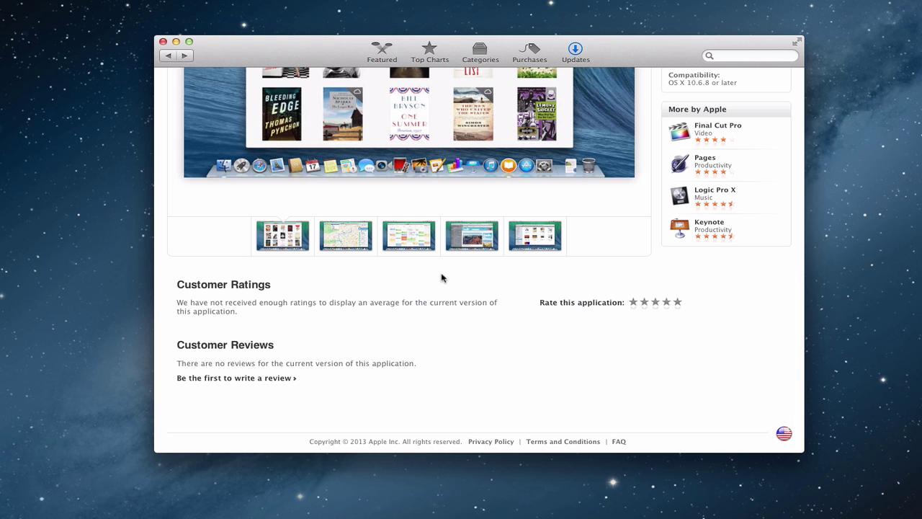
pyautogui.scroll(6, 442, 278)
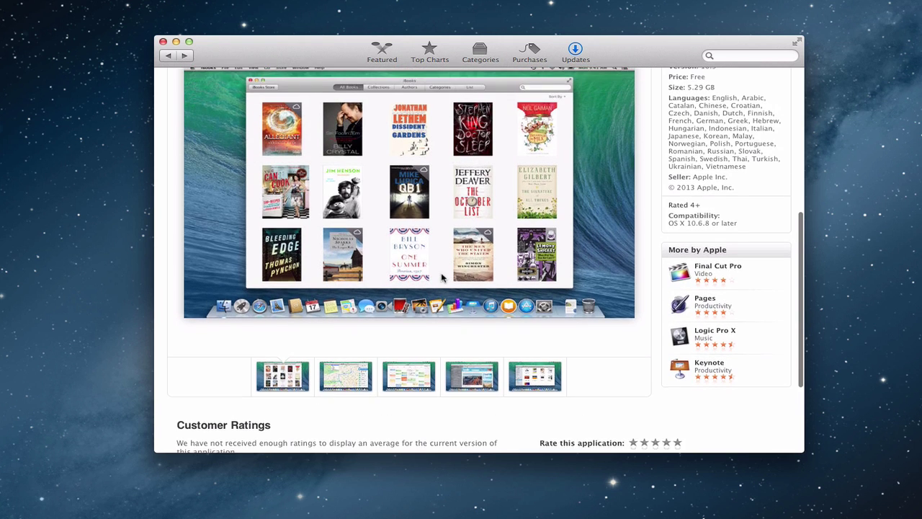
pyautogui.scroll(5, 441, 279)
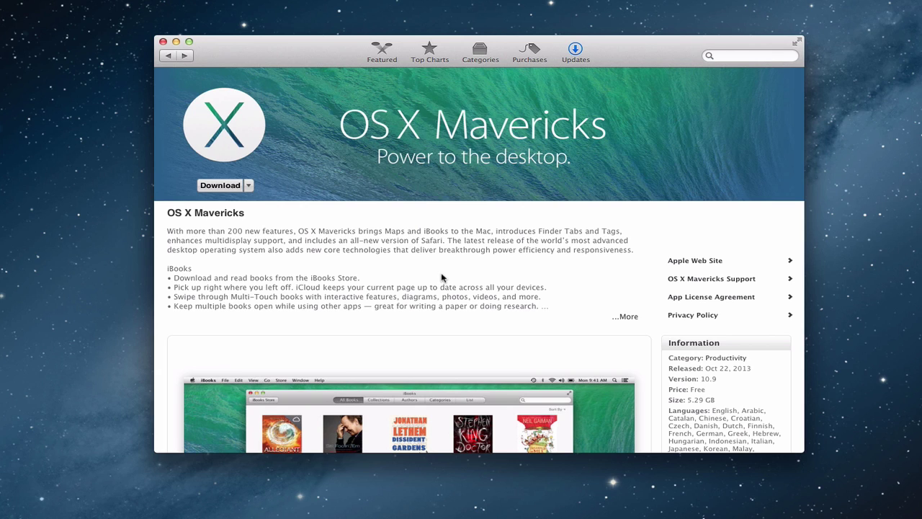
pyautogui.click(575, 52)
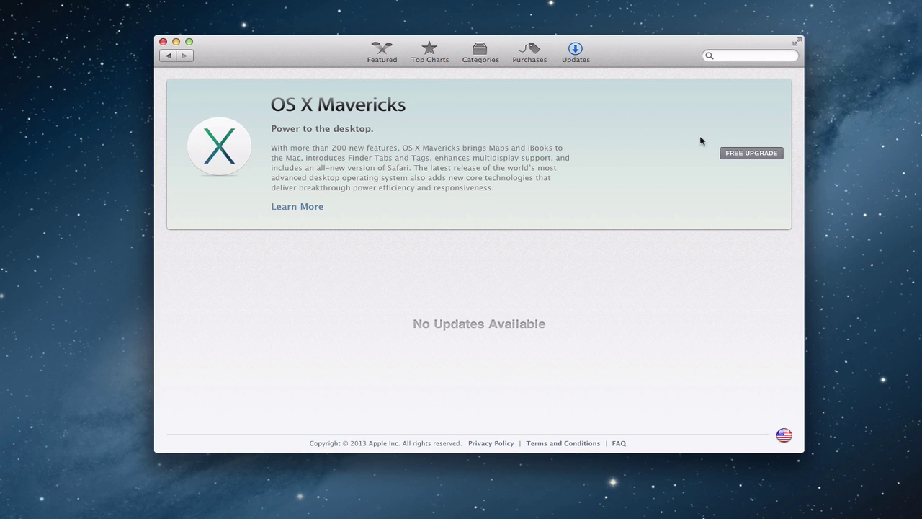
# Start the free 5.29 GB OS X Mavericks upgrade download.
pyautogui.click(750, 154)
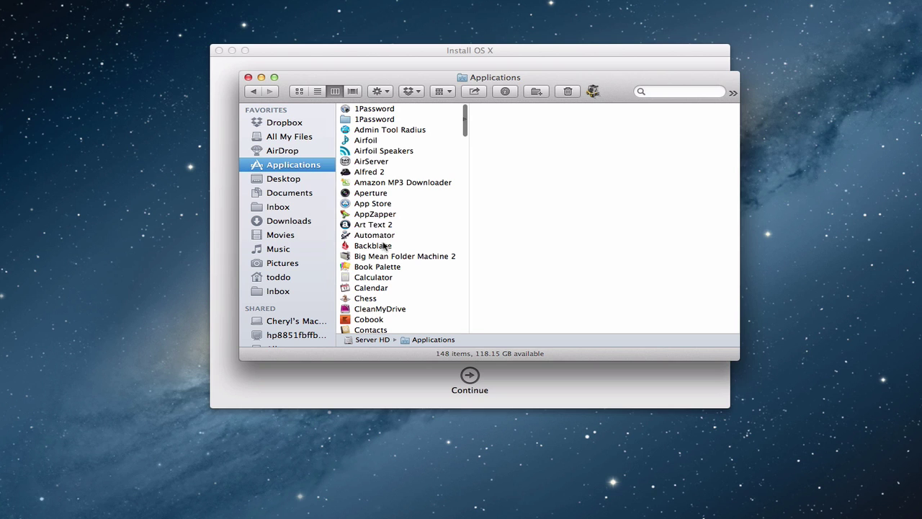
# Scroll the Applications folder down to Install OS X Mavericks and shift the window slightly left.
pyautogui.scroll(-10, 375, 245)
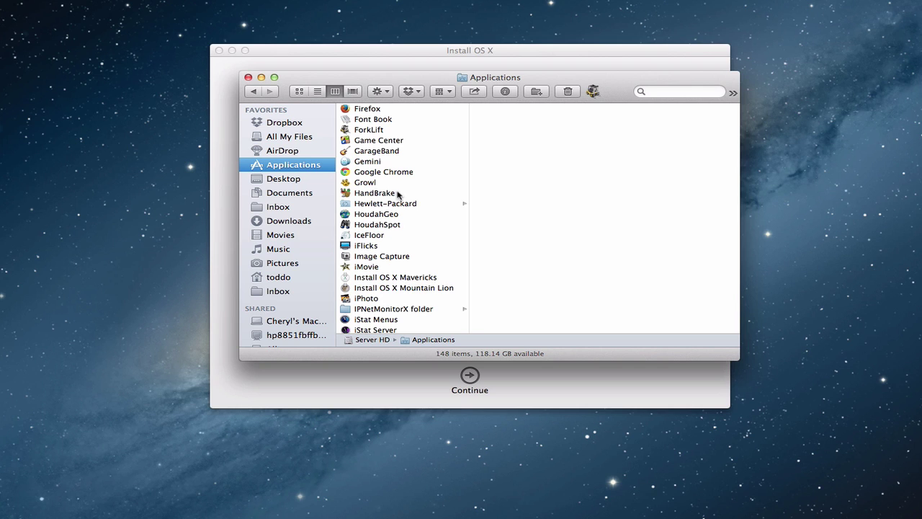
pyautogui.moveTo(412, 79); pyautogui.dragTo(393, 77)
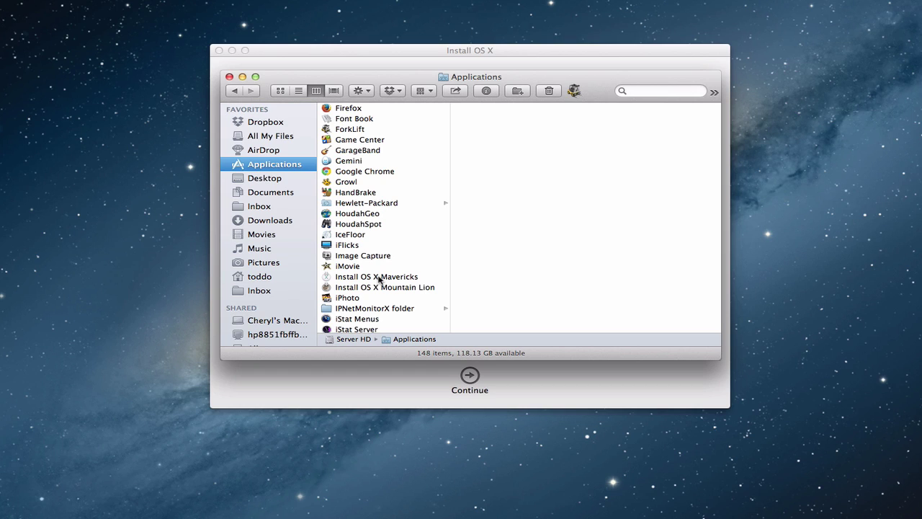
# Show the Mavericks installer's package contents and select InstallESD.dmg in Contents › SharedSupport.
pyautogui.click(367, 279)
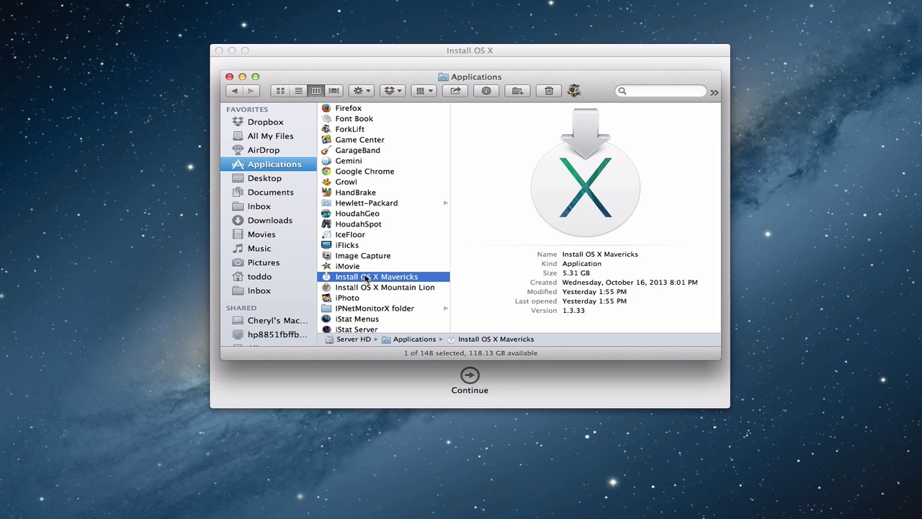
pyautogui.keyDown('ctrl'); pyautogui.click(366, 278); pyautogui.keyUp('ctrl')
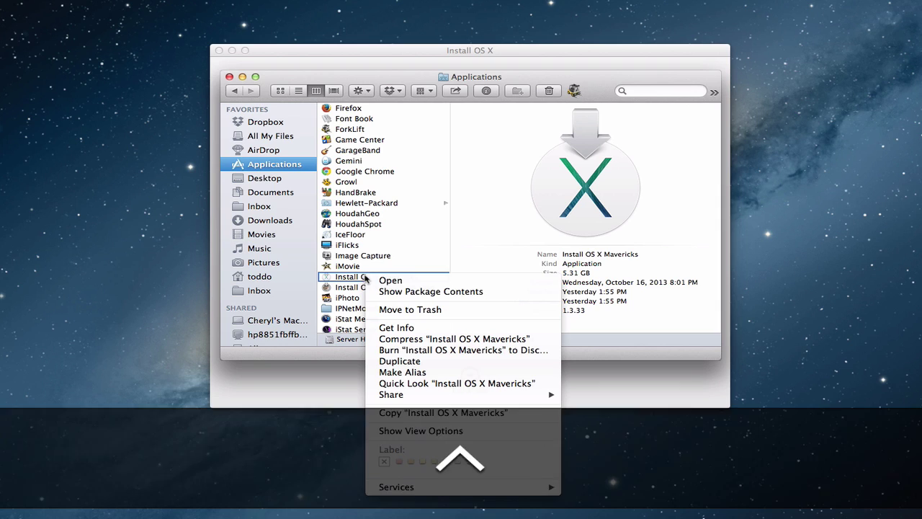
pyautogui.click(408, 291)
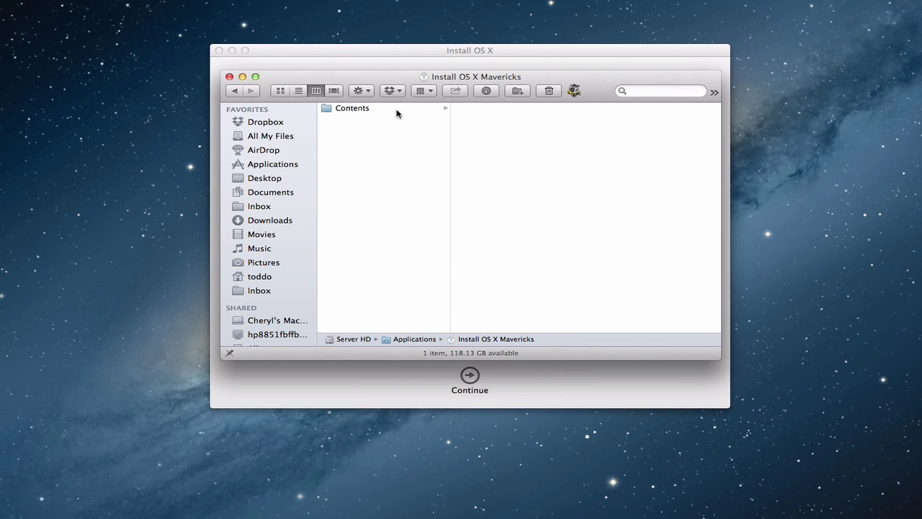
pyautogui.click(354, 109)
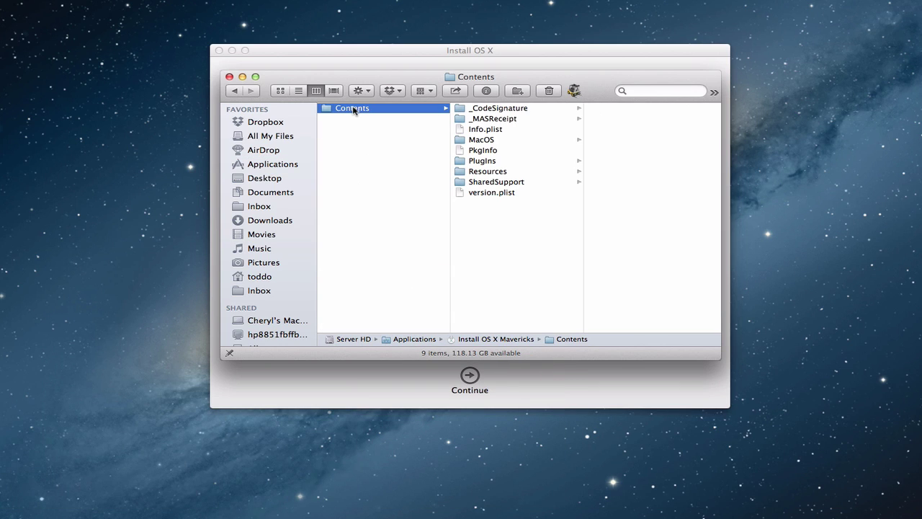
pyautogui.click(510, 183)
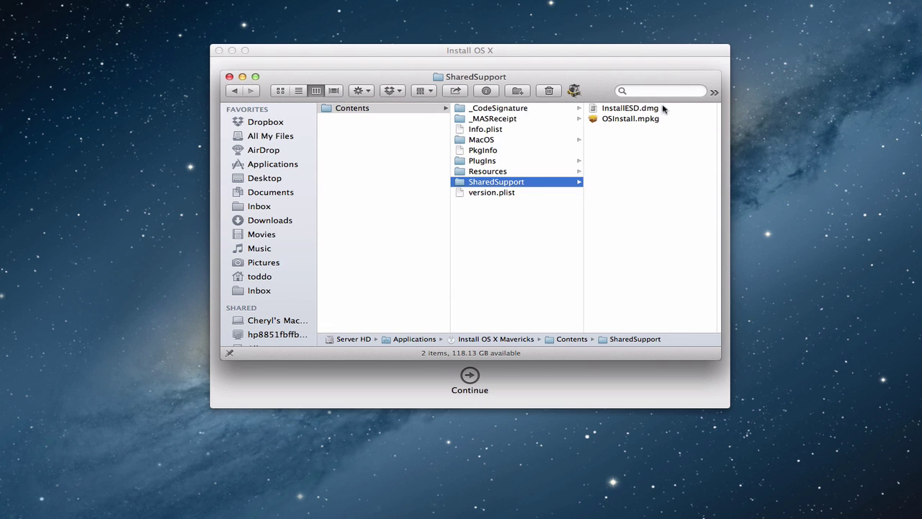
pyautogui.click(615, 110)
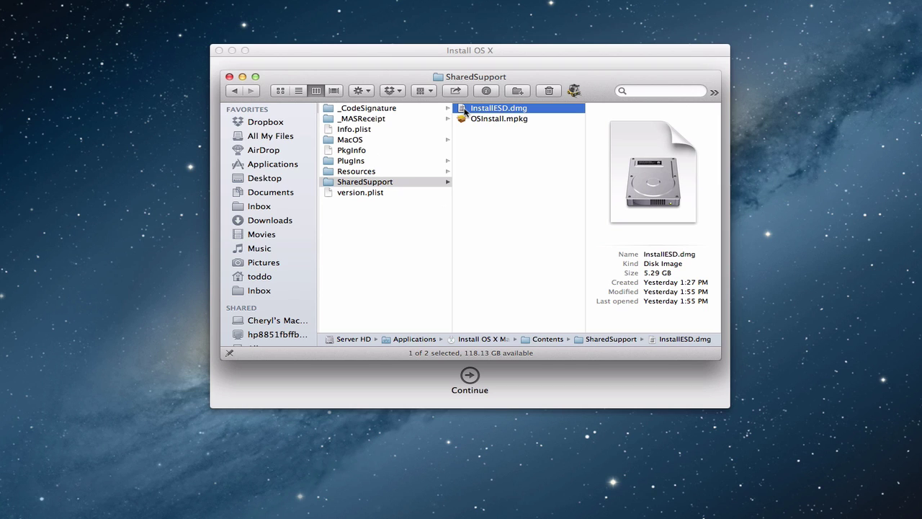
# Copy InstallESD.dmg and paste it into the Documents › Computer folder.
pyautogui.press('super+c')
pyautogui.click(279, 195)
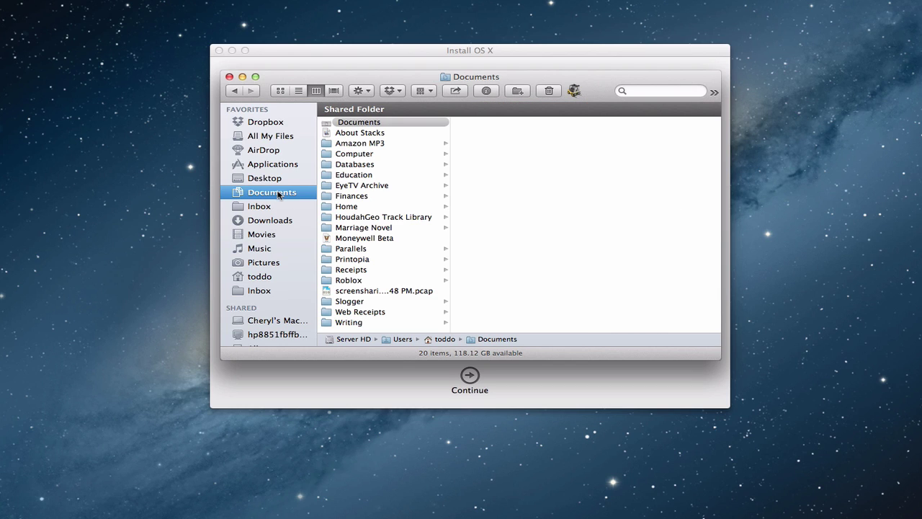
pyautogui.click(359, 154)
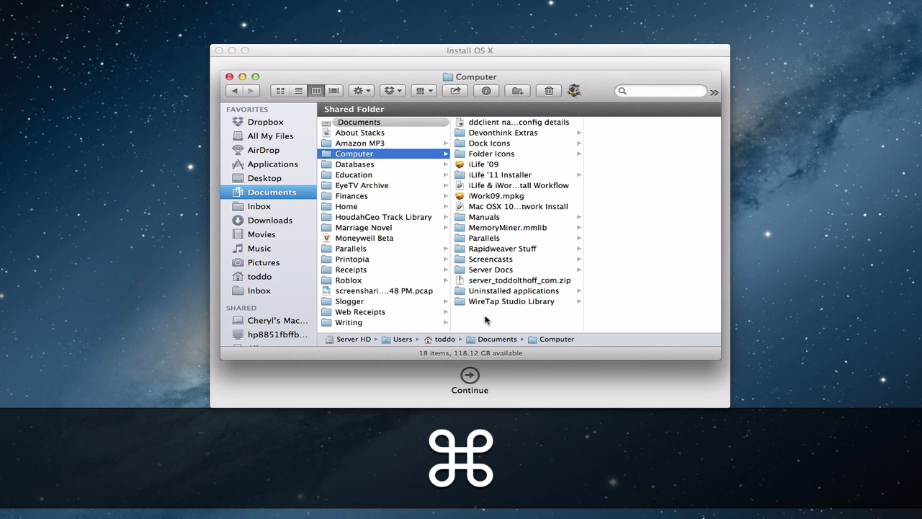
pyautogui.press('super+v')
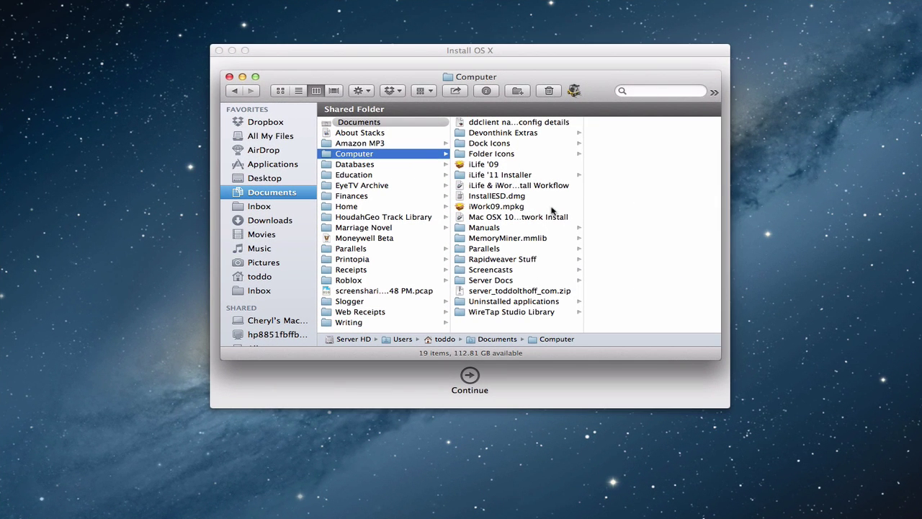
# Rename the pasted disk image to 'Mavericks InstallESD.dmg'.
pyautogui.click(486, 199)
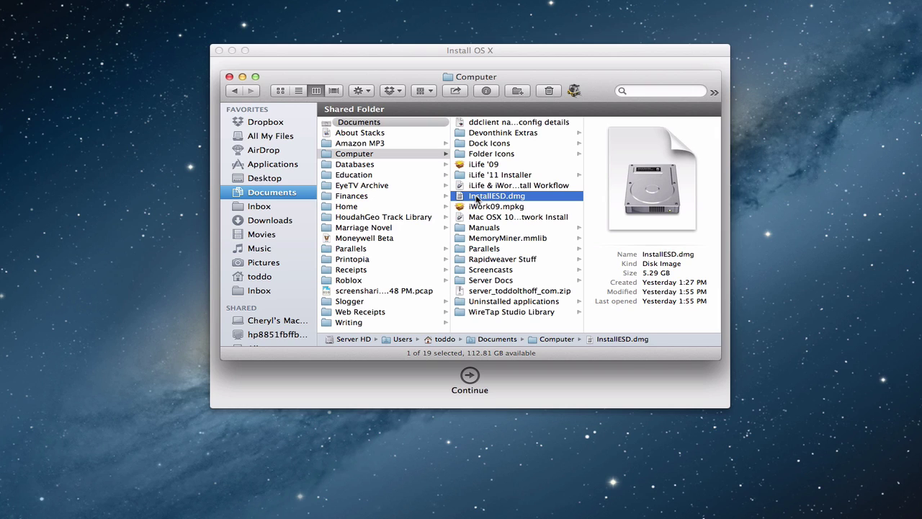
pyautogui.click(477, 199)
pyautogui.press('Left')
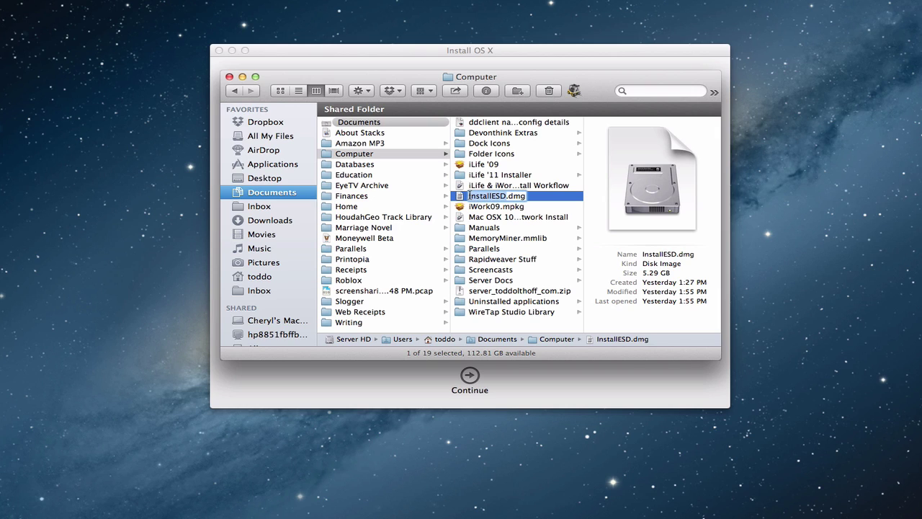
pyautogui.write('Mar')
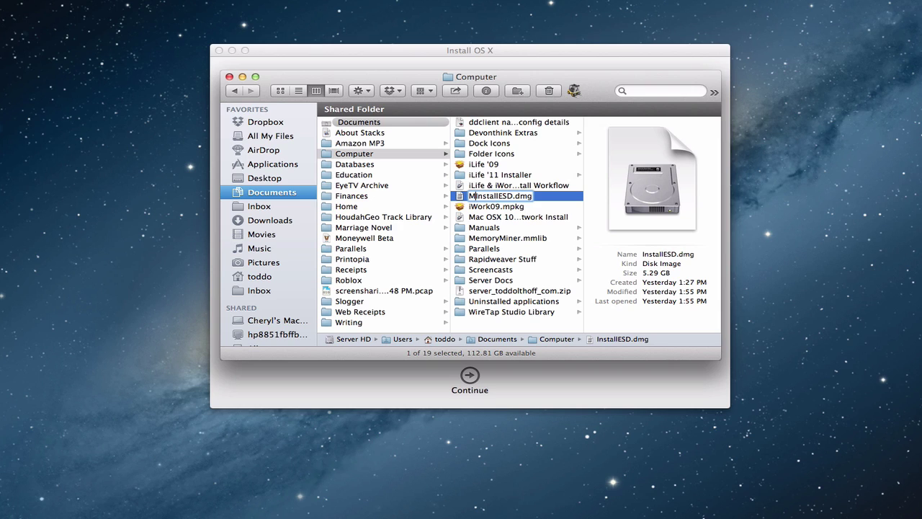
pyautogui.write('ericks')
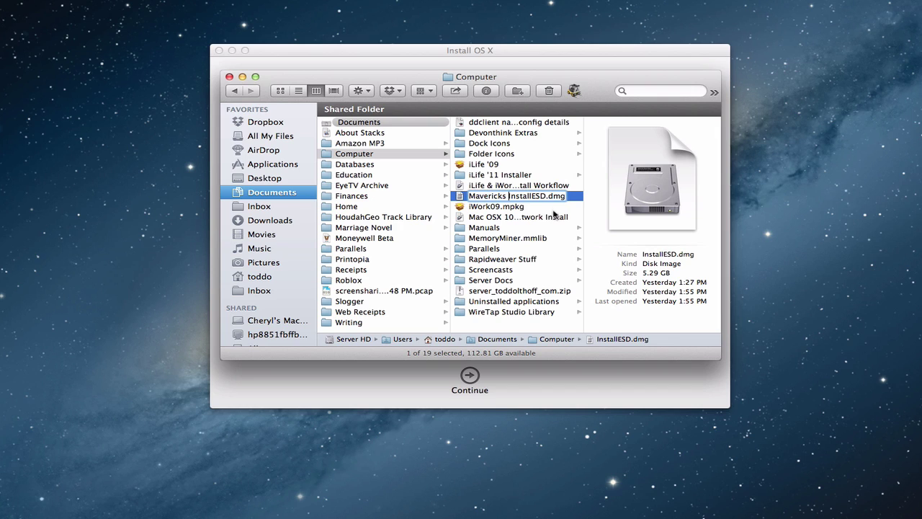
pyautogui.click(528, 227)
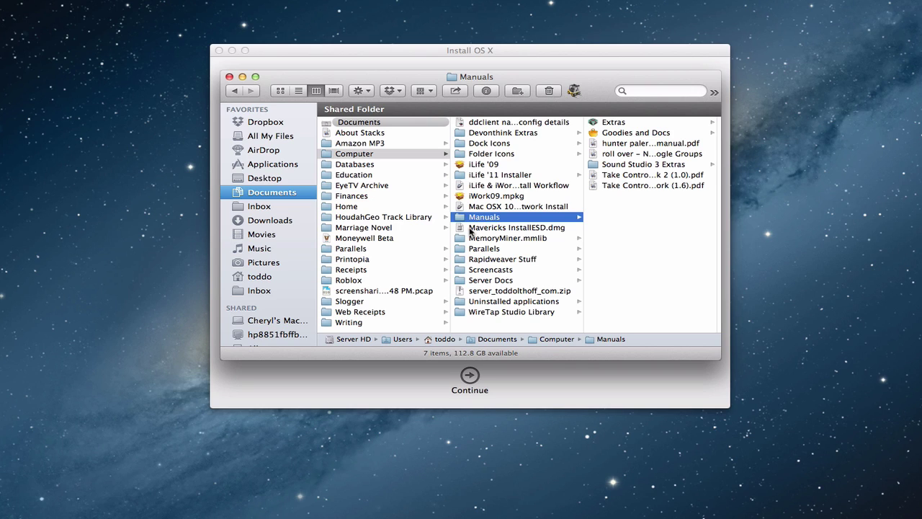
# Close the Finder window, pass the installer welcome screen and accept the Mavericks license agreement.
pyautogui.click(229, 77)
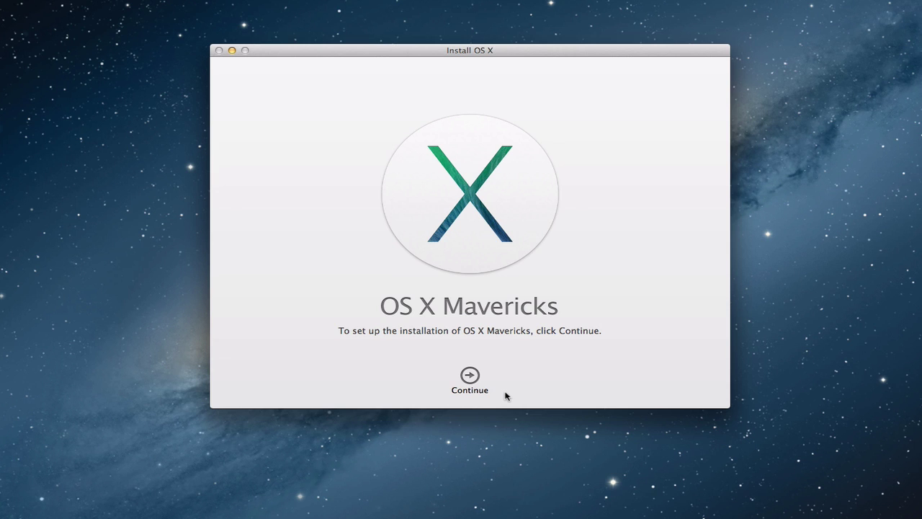
pyautogui.click(473, 376)
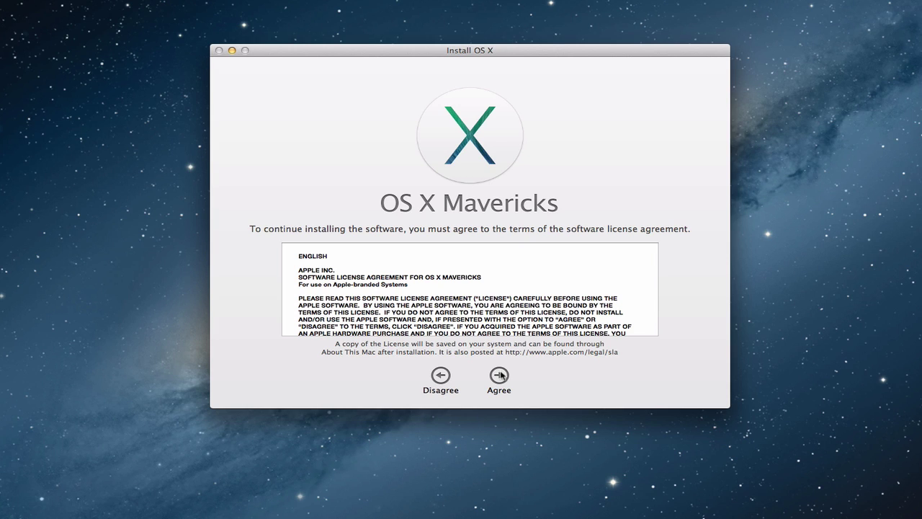
pyautogui.click(500, 376)
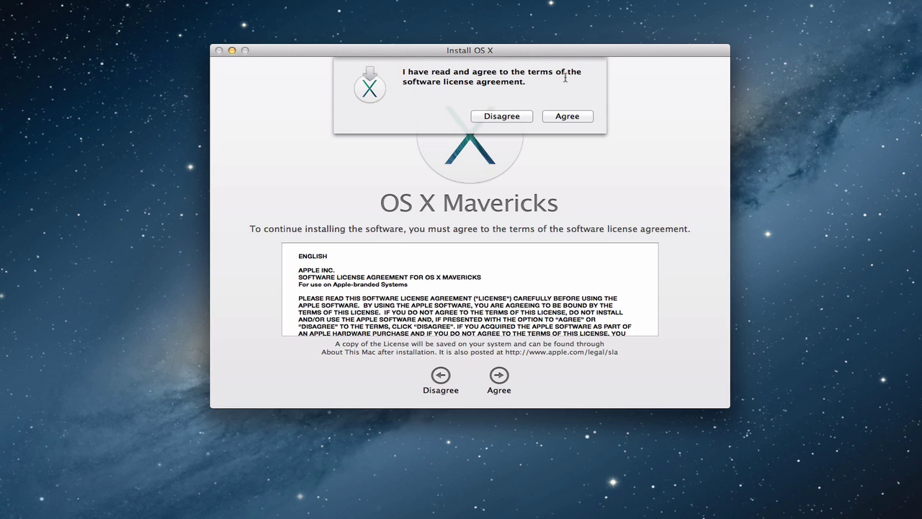
pyautogui.click(568, 117)
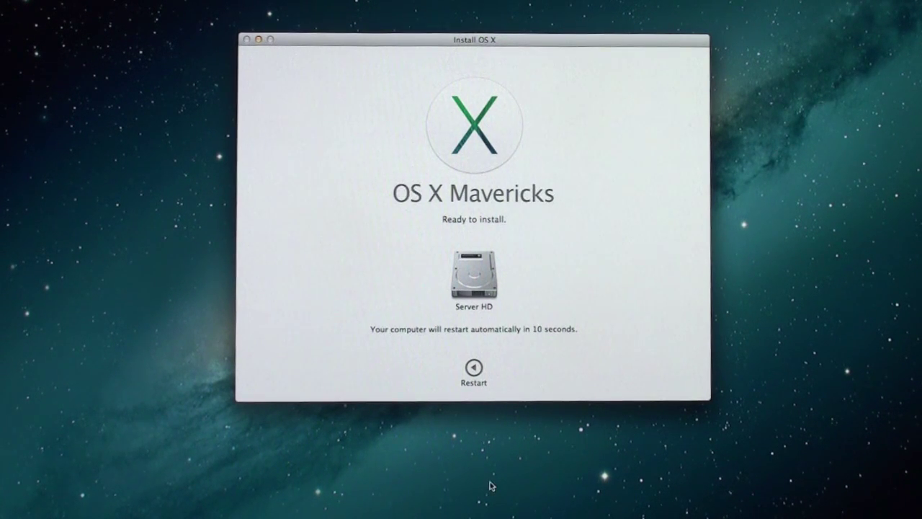
# Restart the Mac, quitting the other open applications, so Mavericks installs.
pyautogui.click(472, 370)
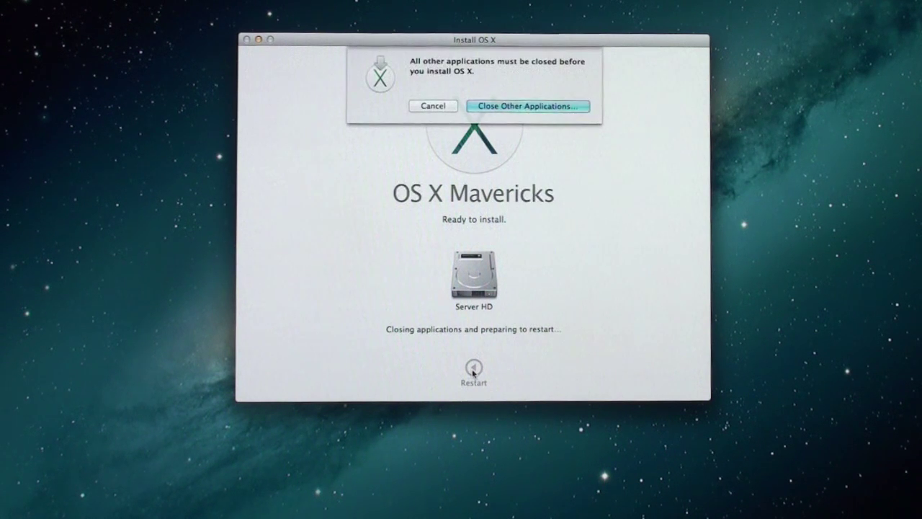
pyautogui.click(515, 106)
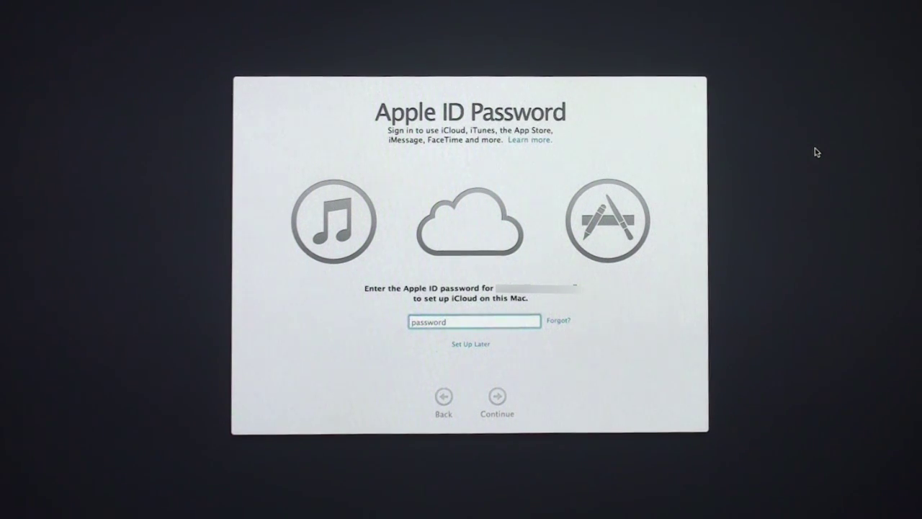
# Enter the Apple ID password for iCloud and continue.
pyautogui.write('•••••••••••')
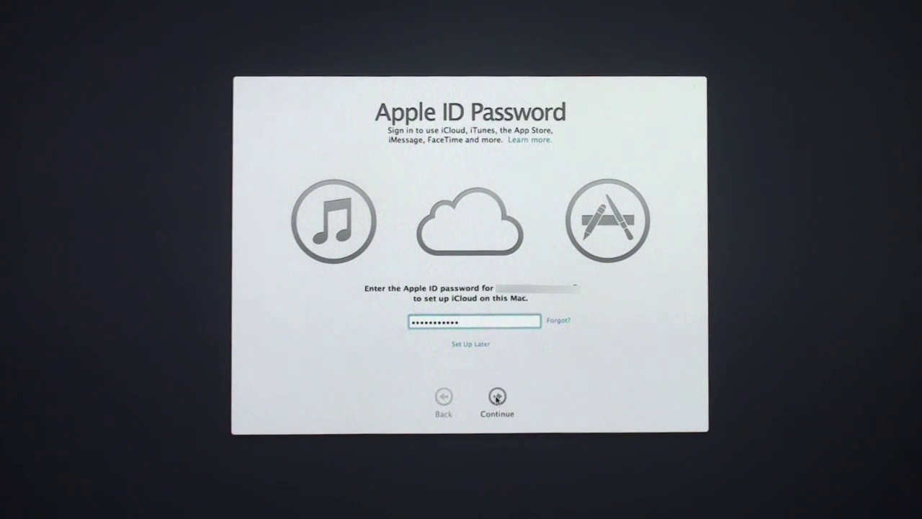
pyautogui.click(496, 397)
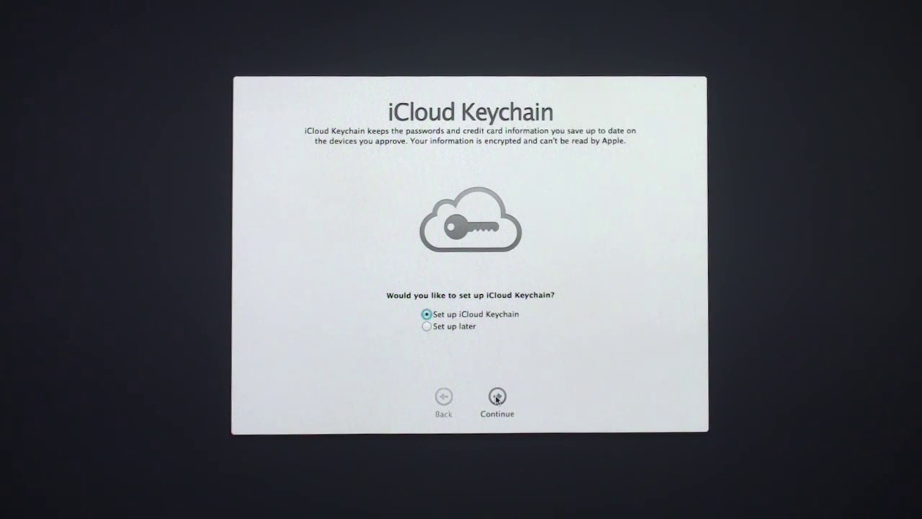
# Proceed with iCloud Keychain, glance at Advanced Options, then enter and confirm a four-digit security code.
pyautogui.click(497, 398)
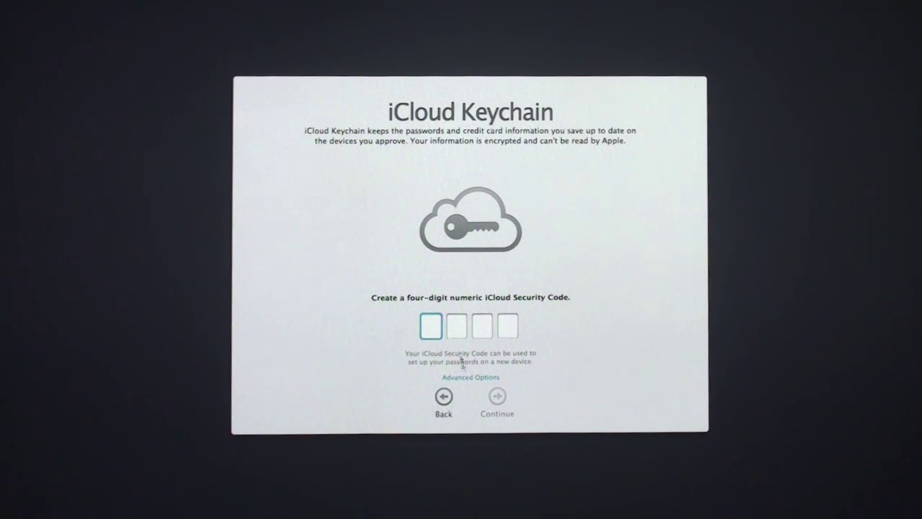
pyautogui.click(475, 378)
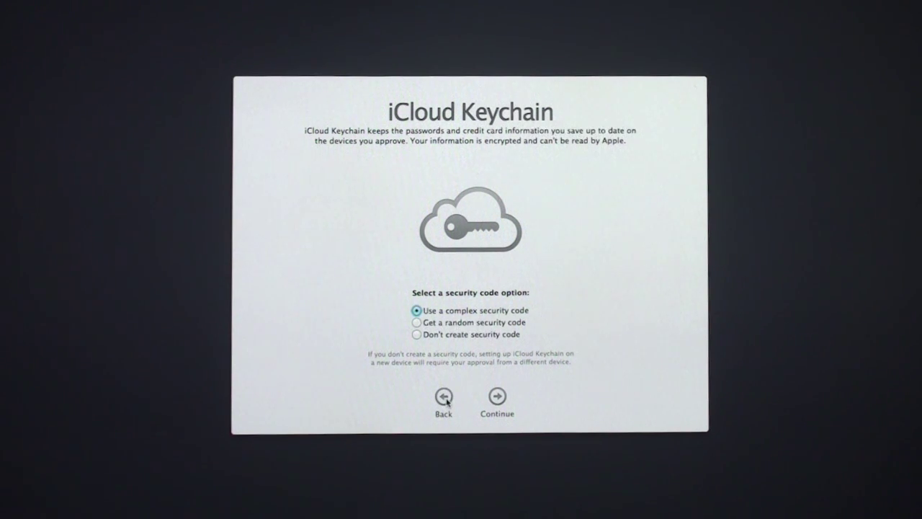
pyautogui.click(444, 397)
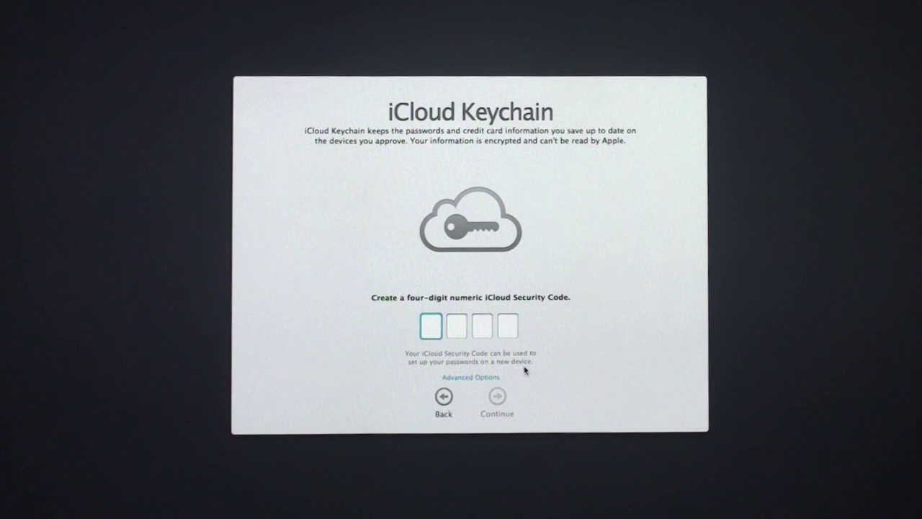
pyautogui.write('12341234')
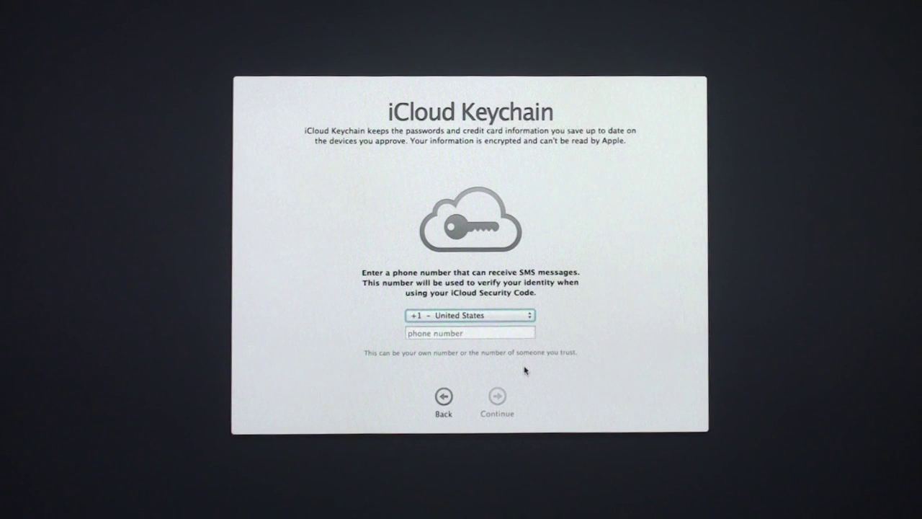
# Enter the SMS verification phone number and finish setting up the Mac.
pyautogui.click(436, 335)
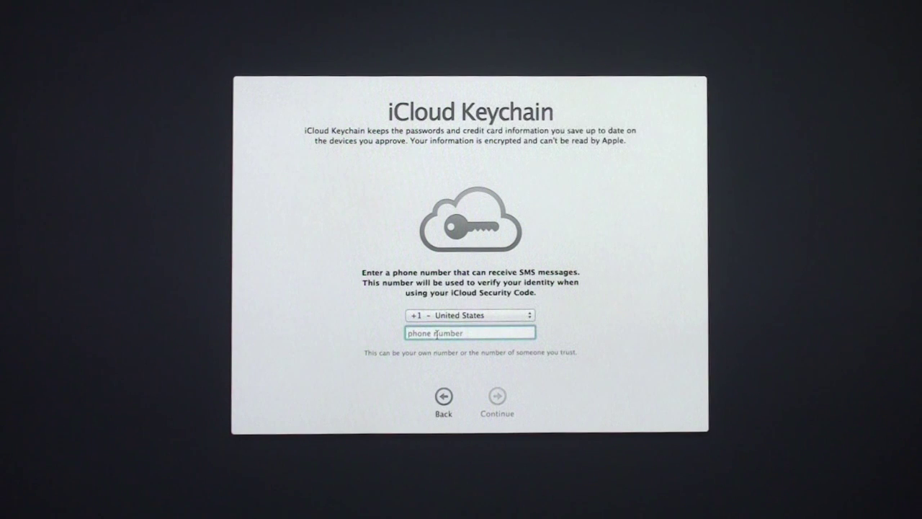
pyautogui.write('5555555555')
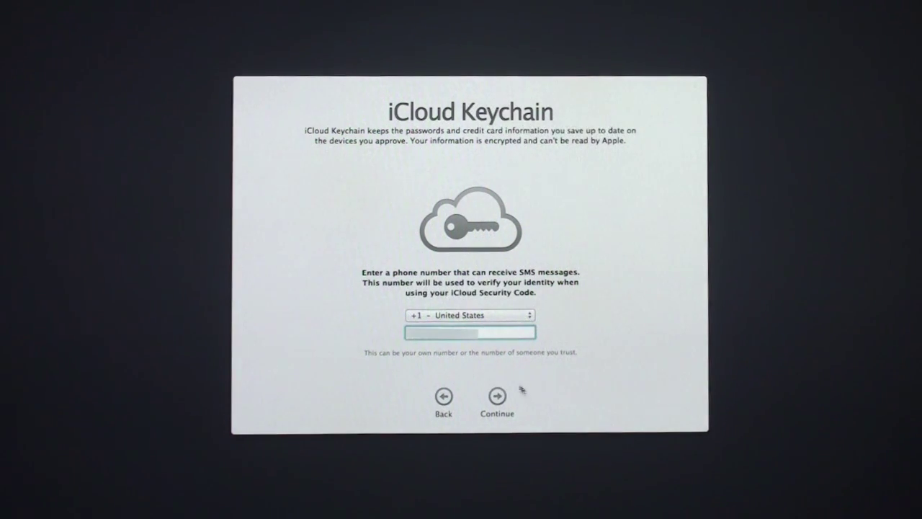
pyautogui.click(497, 396)
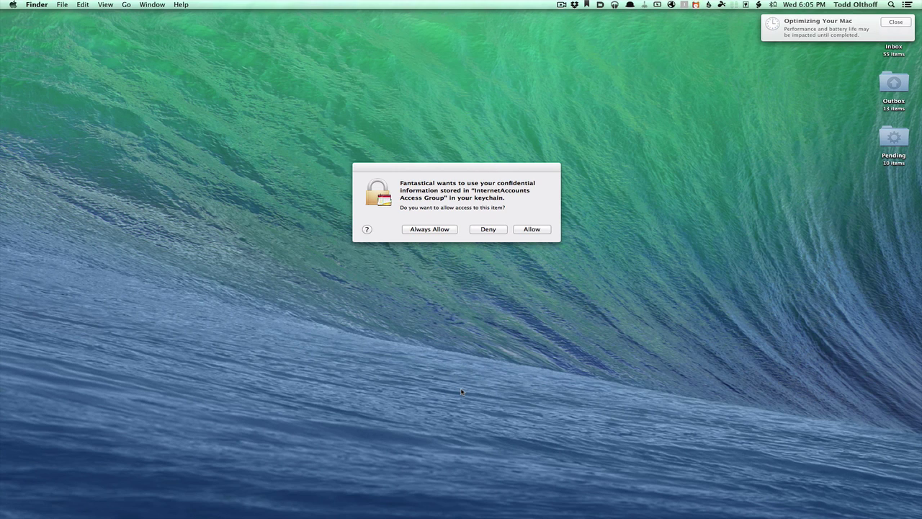
# Grant Fantastical keychain access, choosing Allow on the first prompt and Always Allow on the second.
pyautogui.click(462, 172)
pyautogui.moveTo(462, 172); pyautogui.dragTo(462, 166)
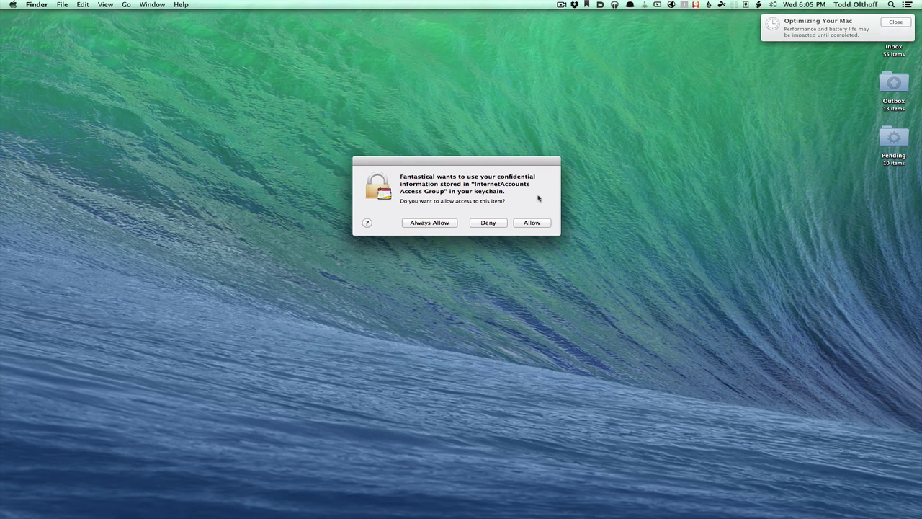
pyautogui.click(530, 224)
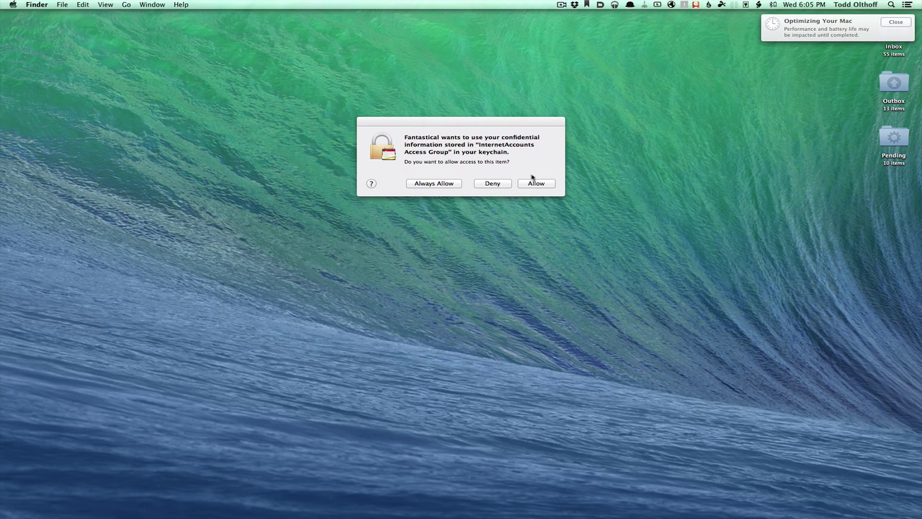
pyautogui.click(437, 183)
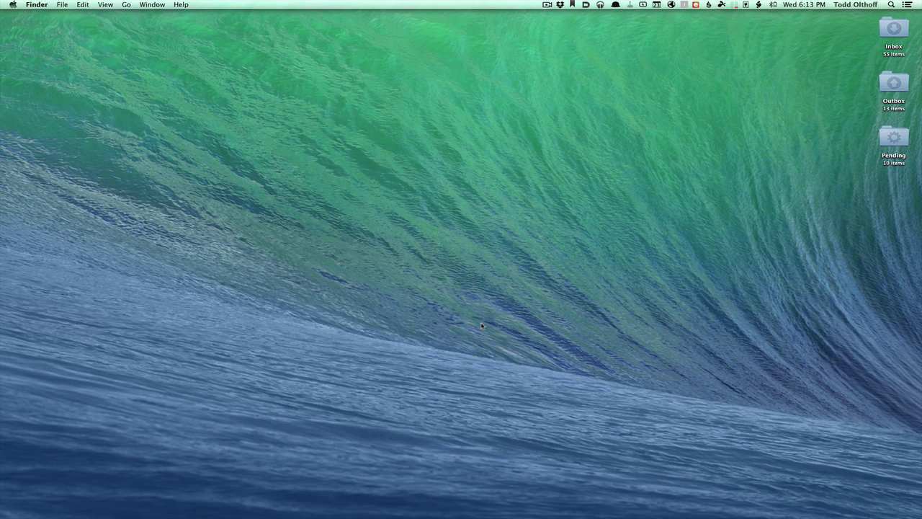
# Browse the App Store's 10 available updates, including Pages and iMovie, then minimize the window.
pyautogui.moveTo(285, 515)
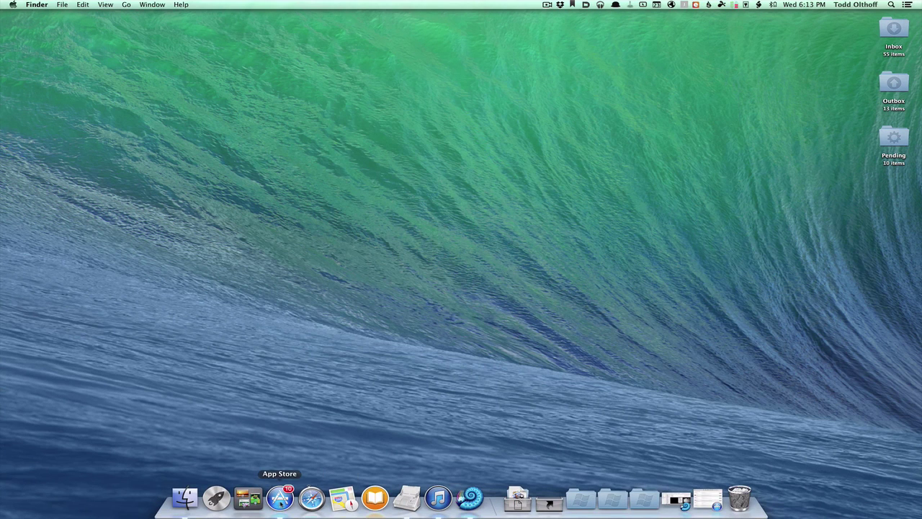
pyautogui.click(295, 497)
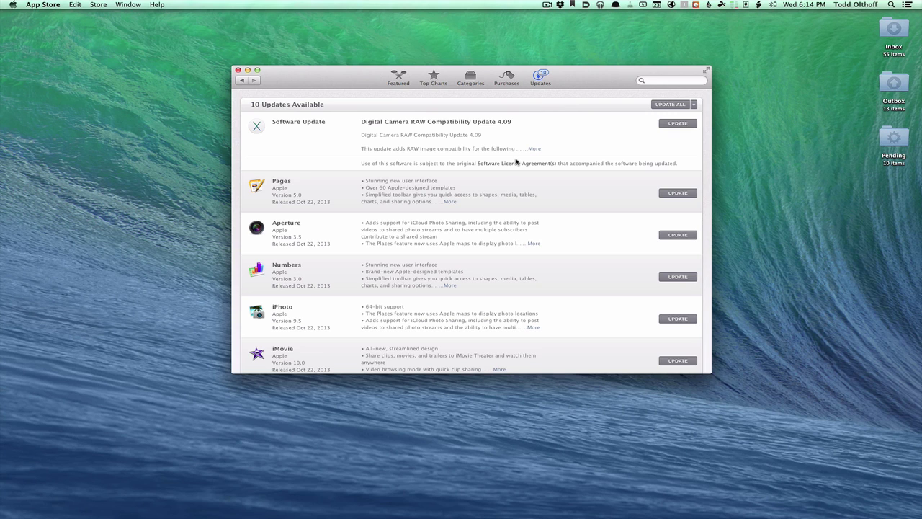
pyautogui.scroll(-3, 515, 161)
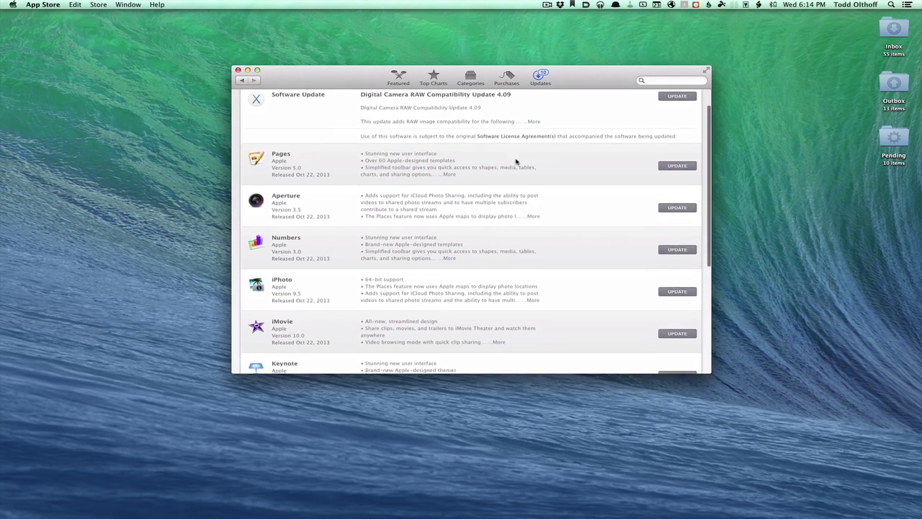
pyautogui.scroll(3, 516, 161)
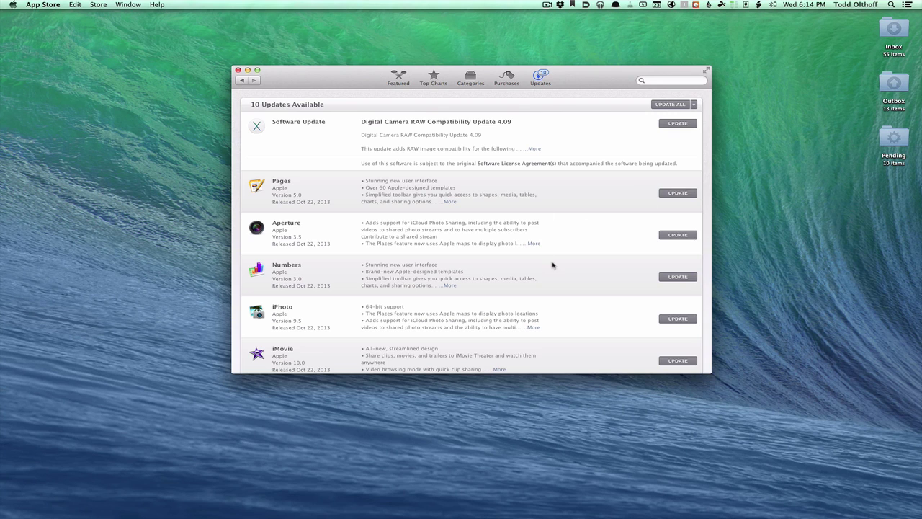
pyautogui.scroll(1, 553, 265)
pyautogui.scroll(-3, 552, 265)
pyautogui.scroll(-3, 553, 265)
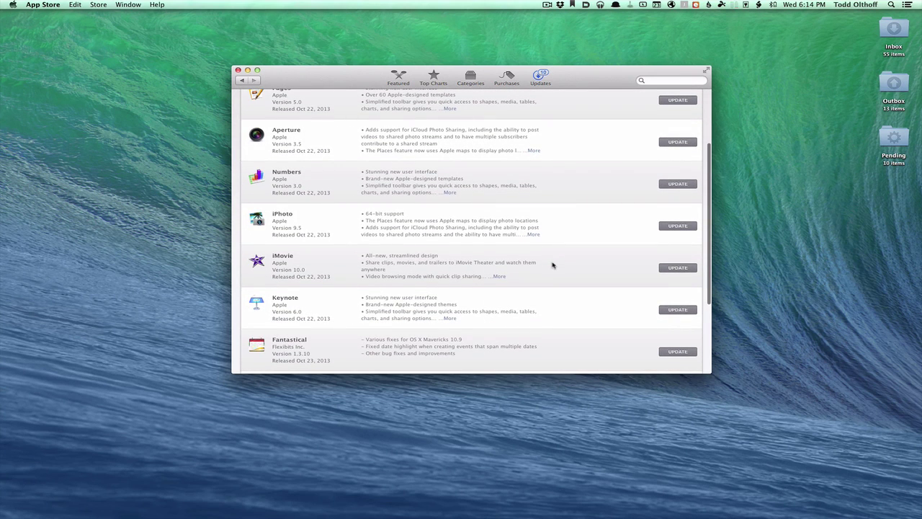
pyautogui.scroll(-1, 552, 265)
pyautogui.scroll(1, 553, 265)
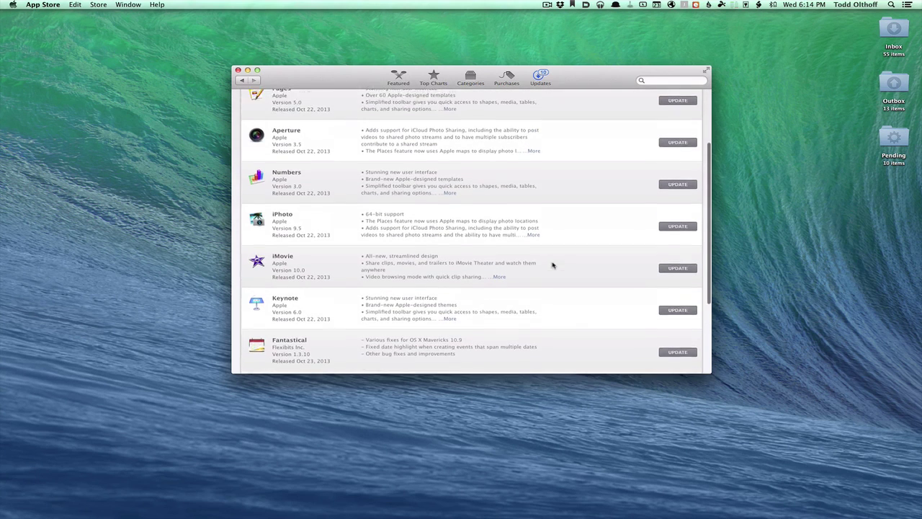
pyautogui.scroll(5, 552, 265)
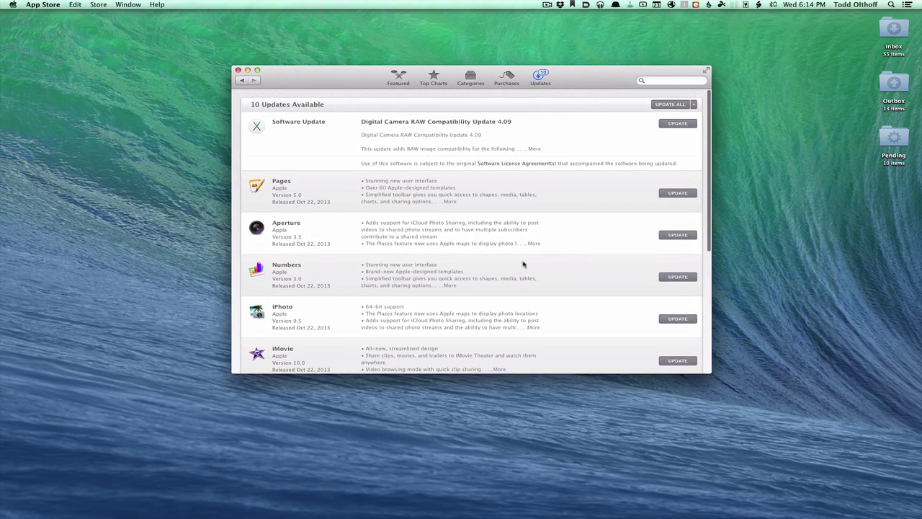
pyautogui.click(247, 70)
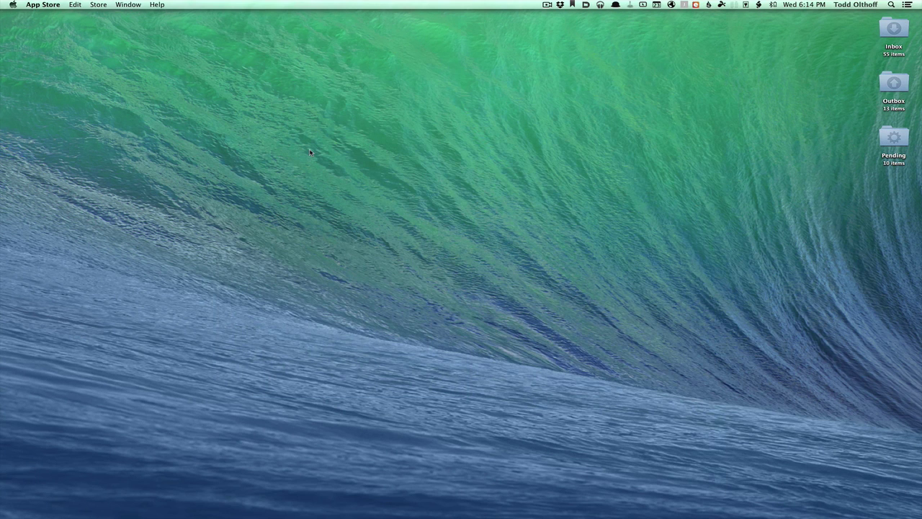